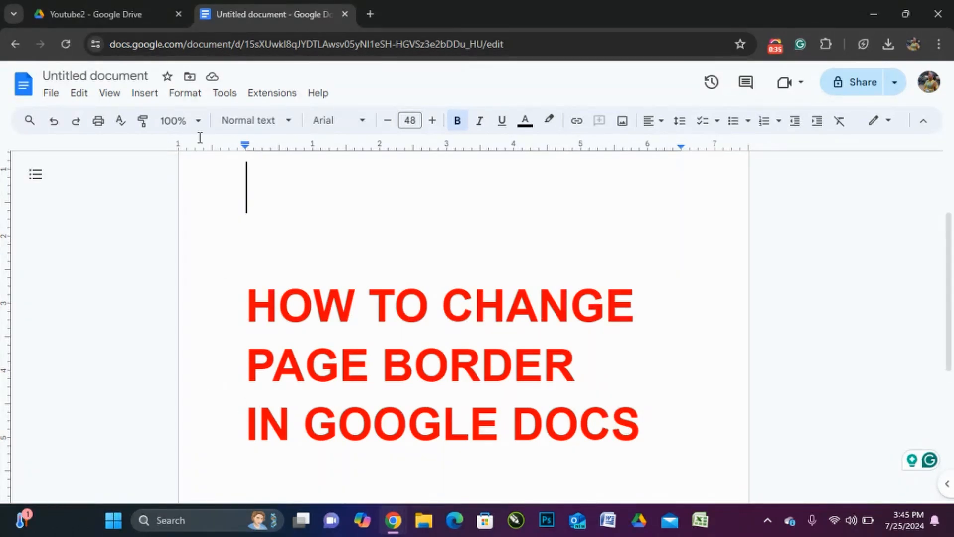
# Insert a new drawing and draw a rectangle shape about 3 inches wide and 3 inches high on its canvas.
pyautogui.click(145, 95)
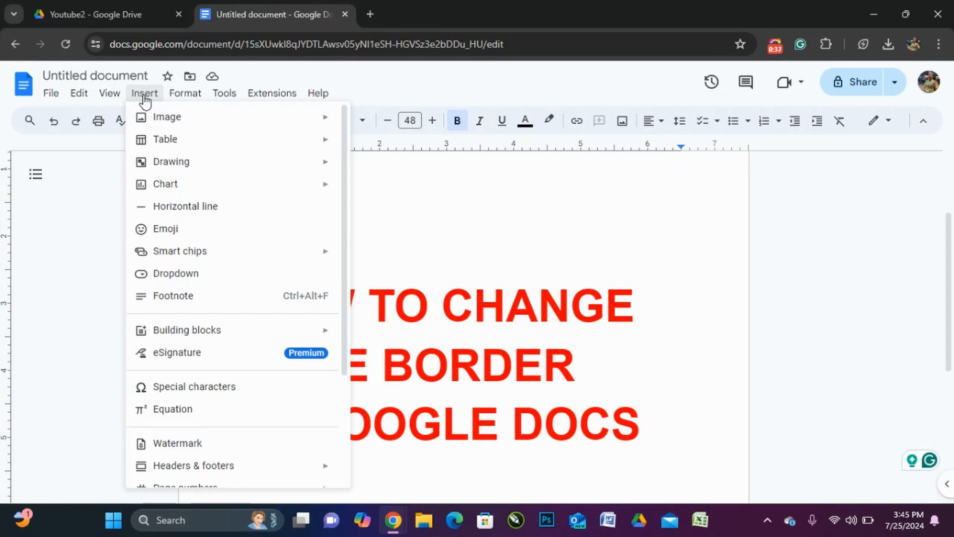
pyautogui.moveTo(170, 161)
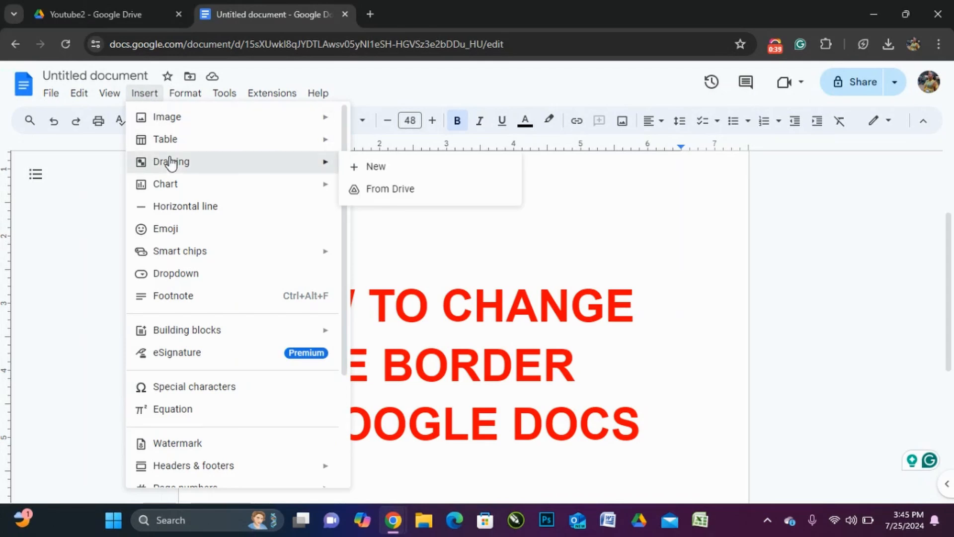
pyautogui.click(373, 166)
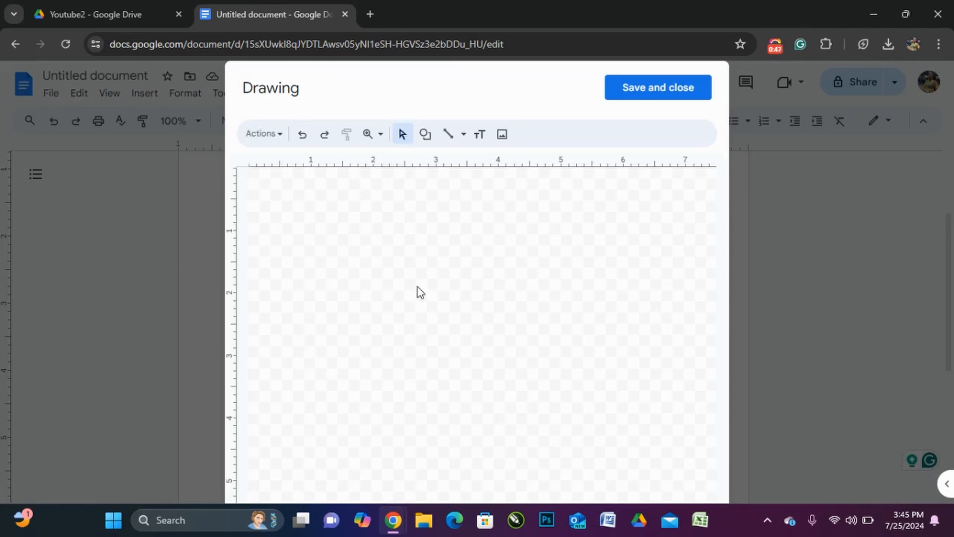
pyautogui.click(426, 137)
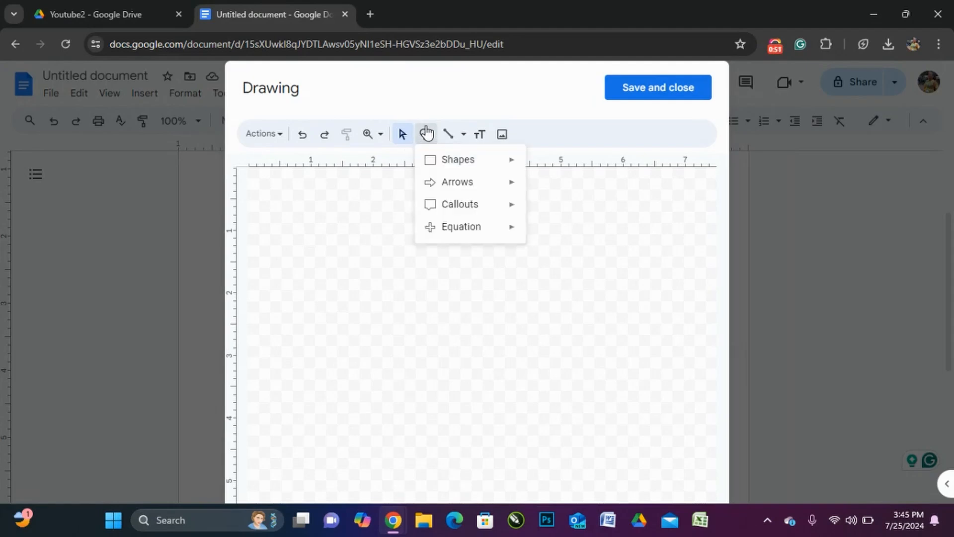
pyautogui.moveTo(444, 157)
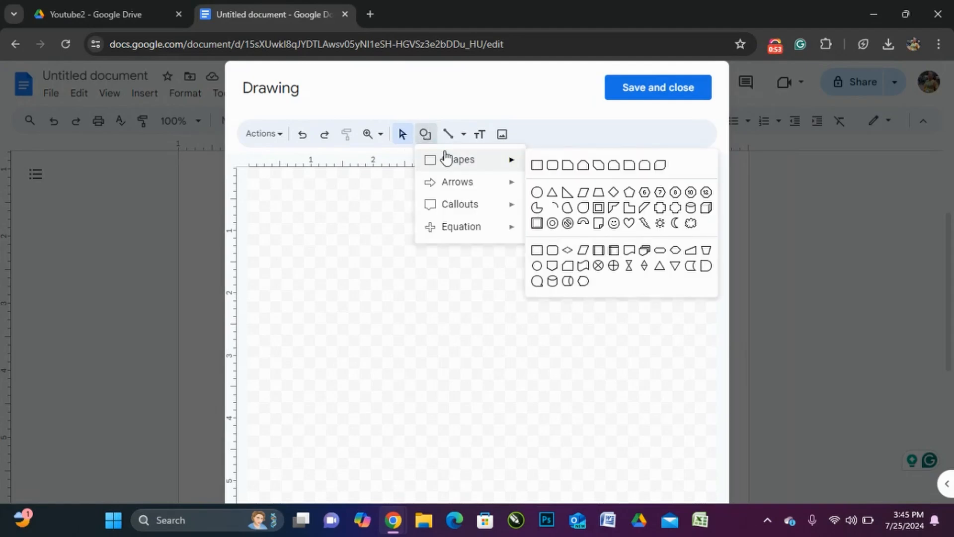
pyautogui.click(536, 166)
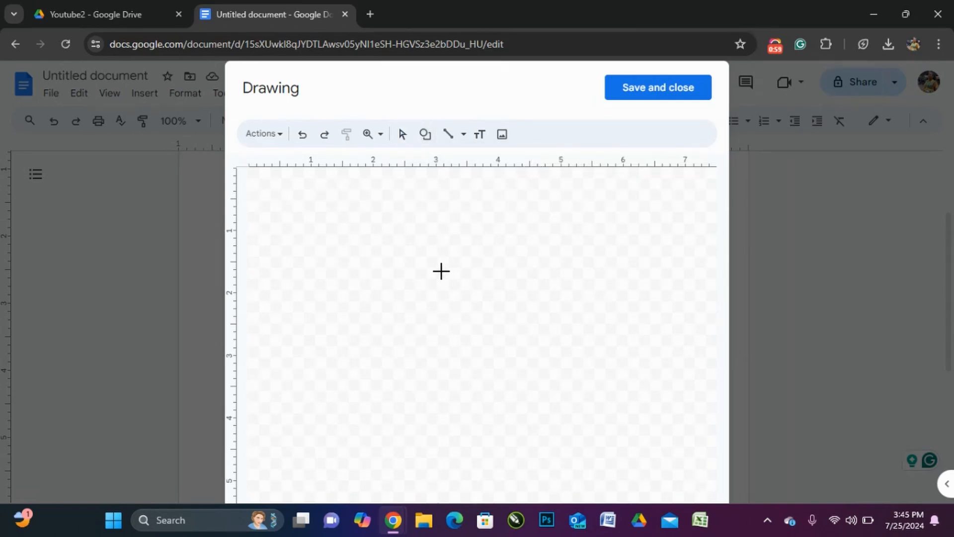
pyautogui.moveTo(441, 270)
pyautogui.mouseDown()
pyautogui.moveTo(497, 326)
pyautogui.moveTo(600, 360)
pyautogui.moveTo(609, 430)
pyautogui.moveTo(637, 456)
pyautogui.mouseUp()
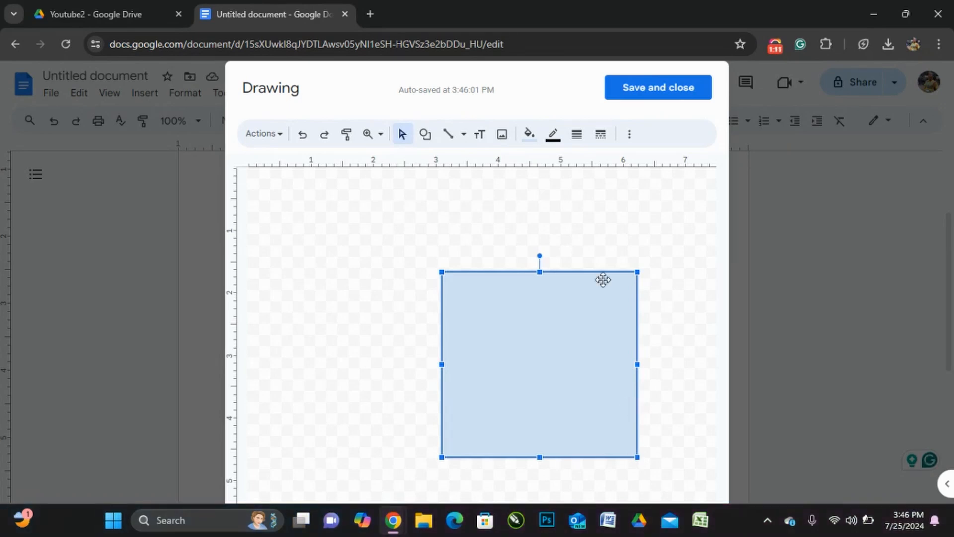
# Make the rectangle's fill transparent and set its border color to yellow.
pyautogui.click(530, 135)
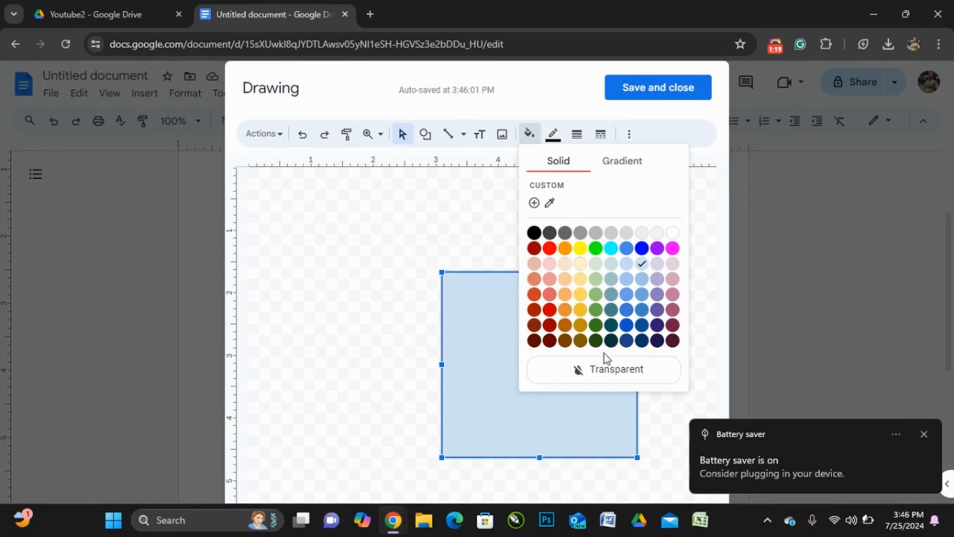
pyautogui.click(610, 373)
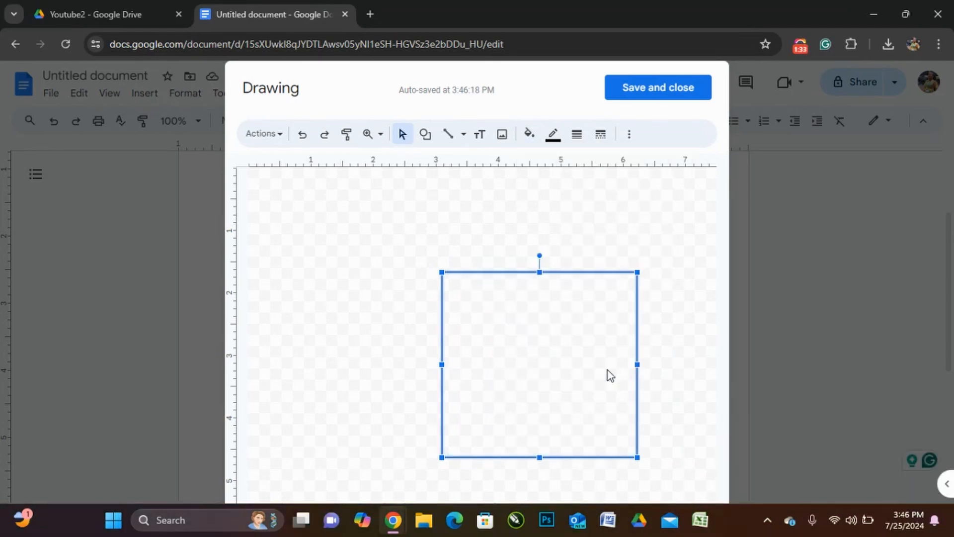
pyautogui.click(611, 374)
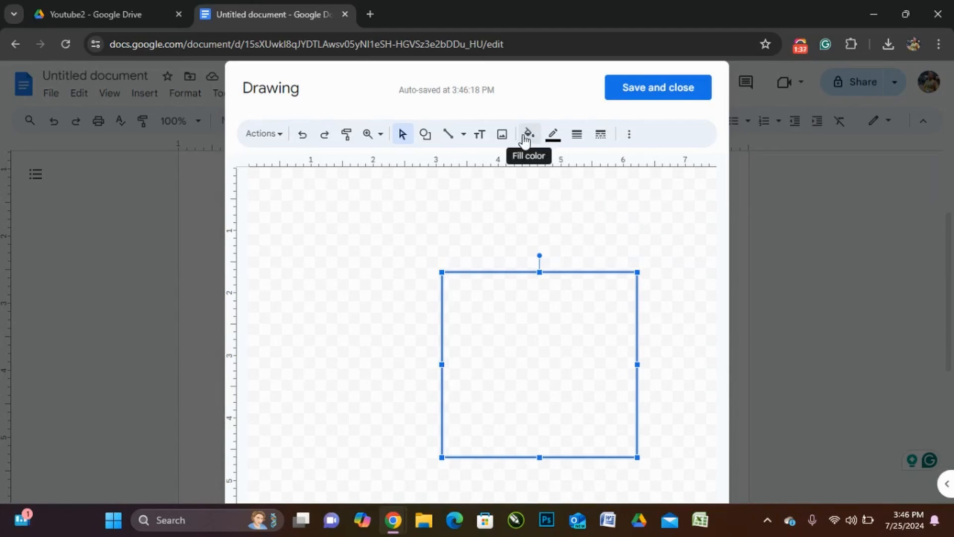
pyautogui.click(550, 135)
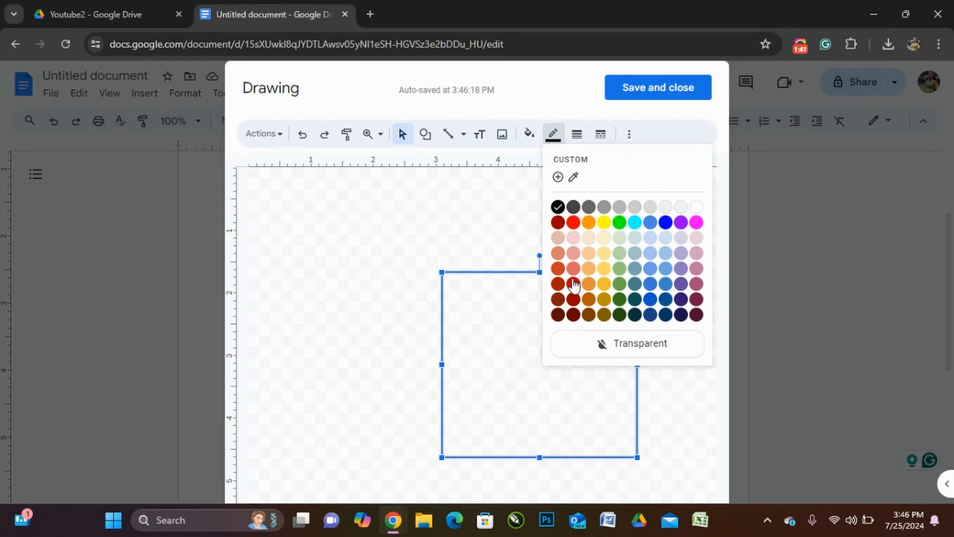
pyautogui.click(602, 225)
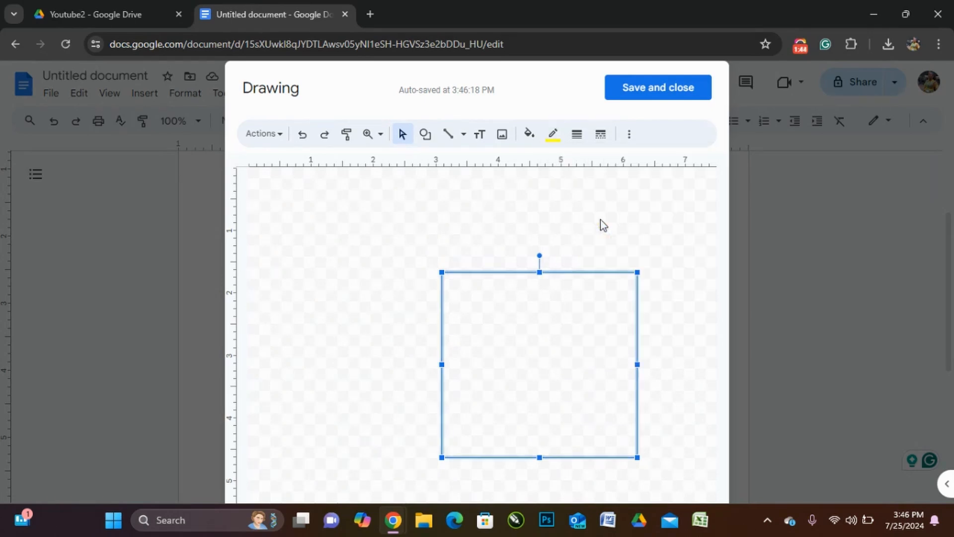
# Give the rectangle a 3px dotted border, and save the drawing into the document.
pyautogui.click(578, 138)
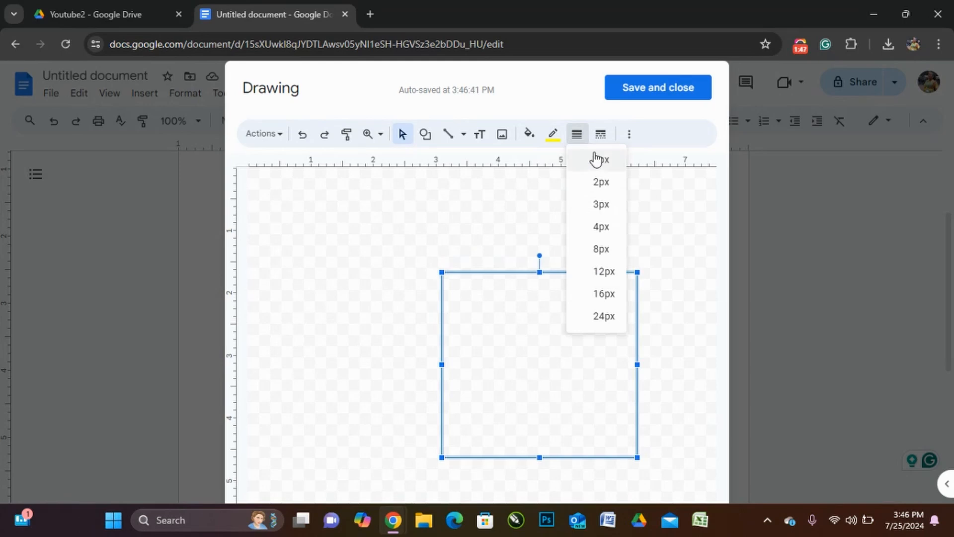
pyautogui.click(604, 205)
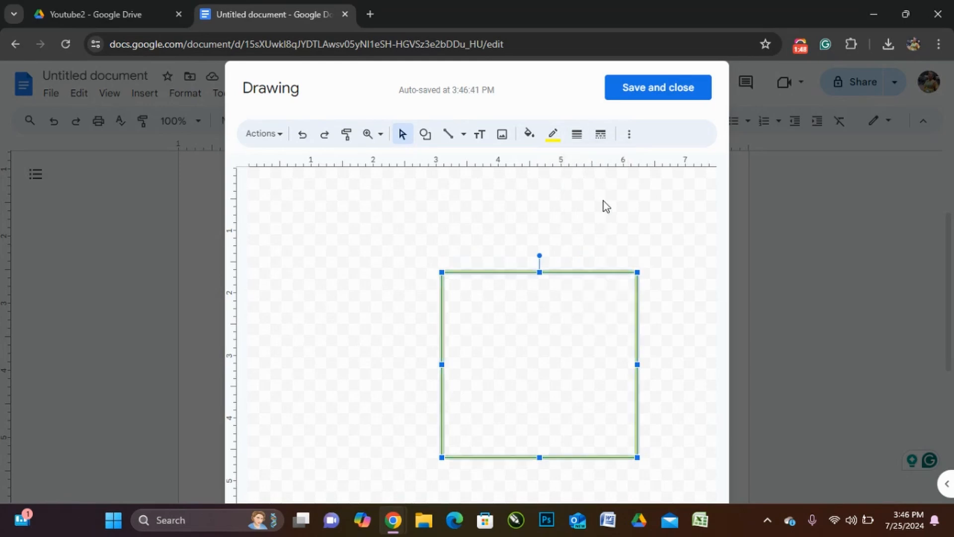
pyautogui.click(601, 136)
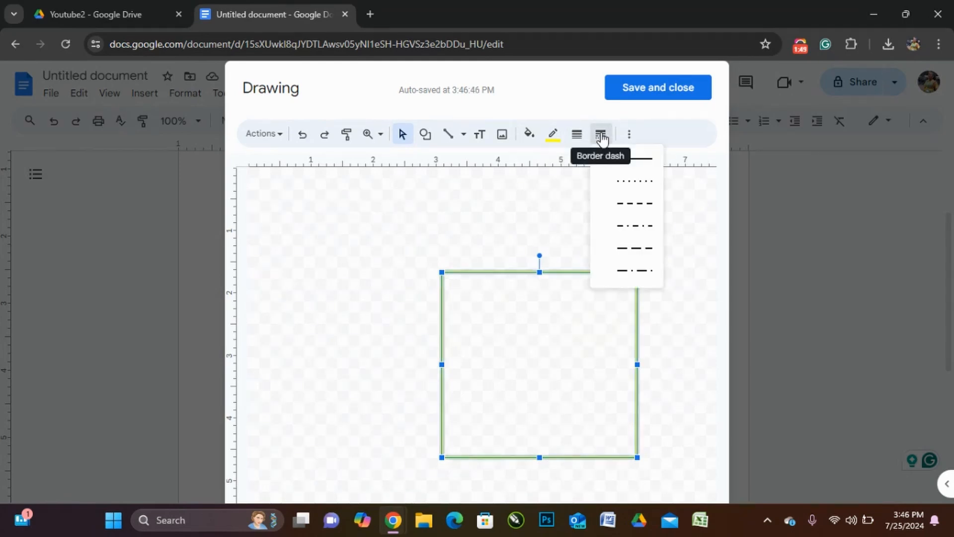
pyautogui.click(634, 180)
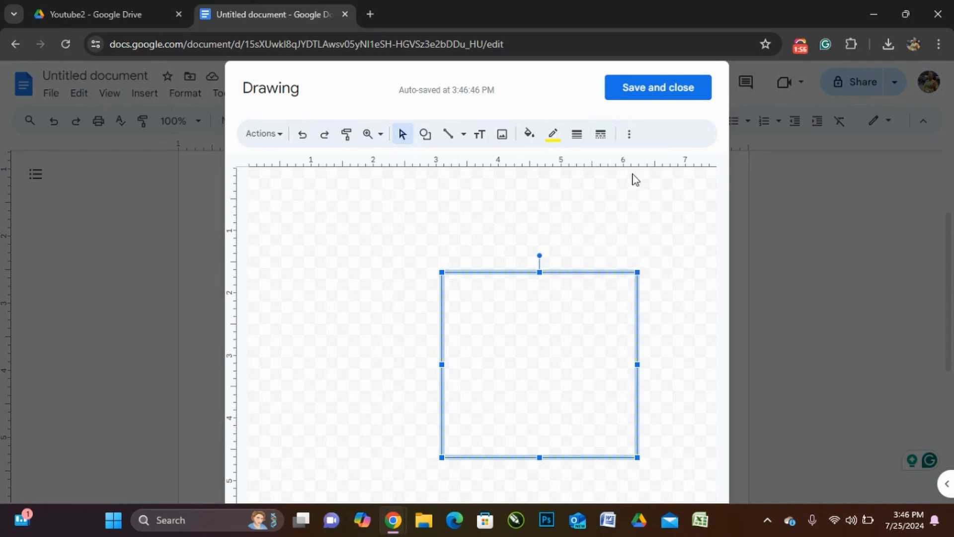
pyautogui.click(630, 229)
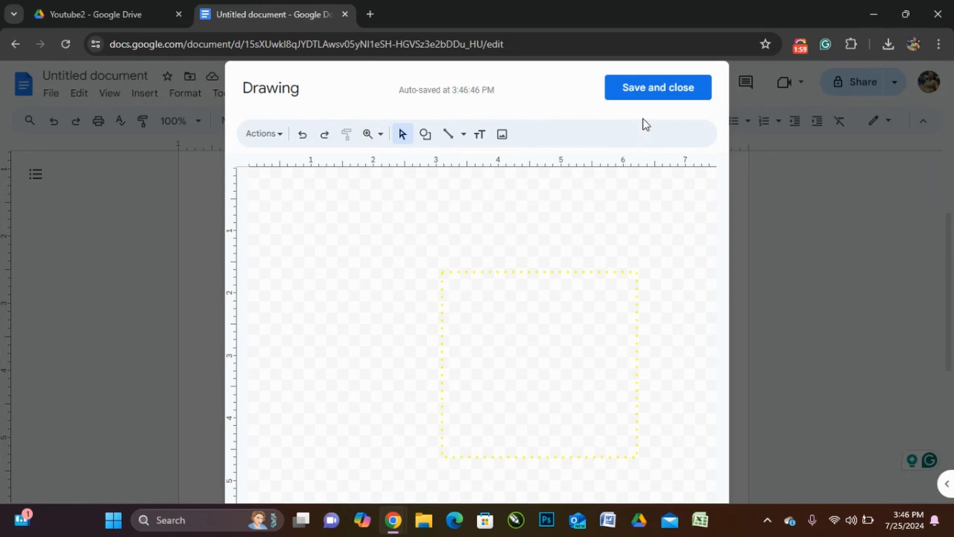
pyautogui.click(646, 90)
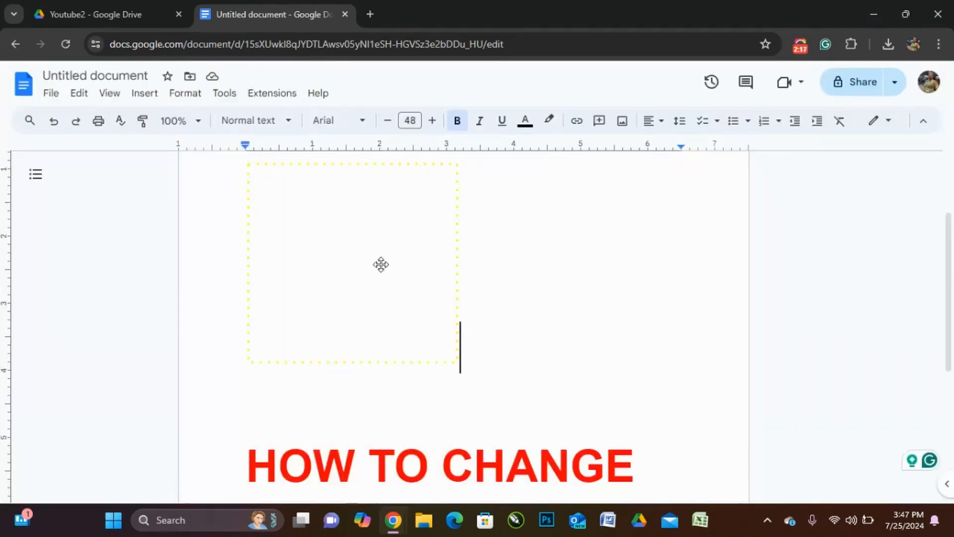
# Select the inserted rectangle drawing and examine its text wrapping styles in the full image options.
pyautogui.click(399, 236)
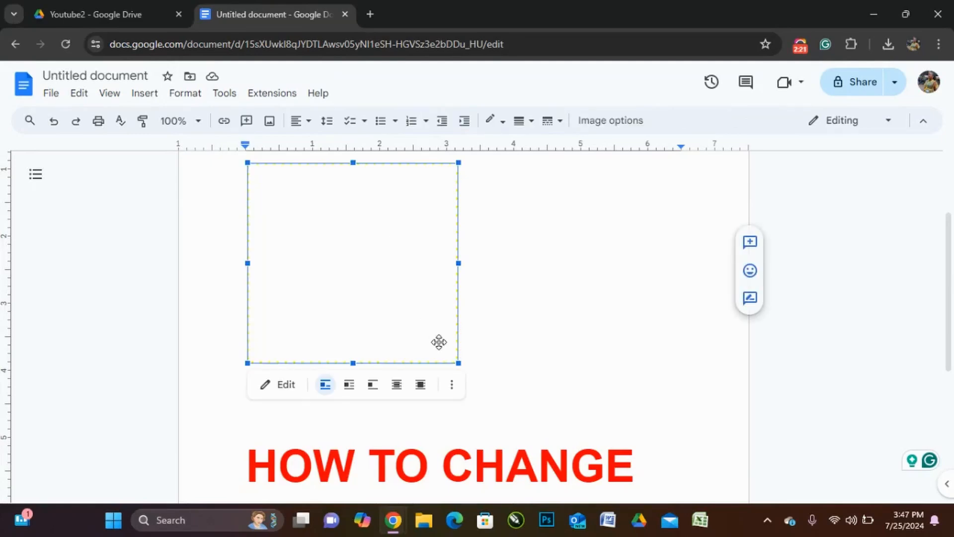
pyautogui.click(452, 387)
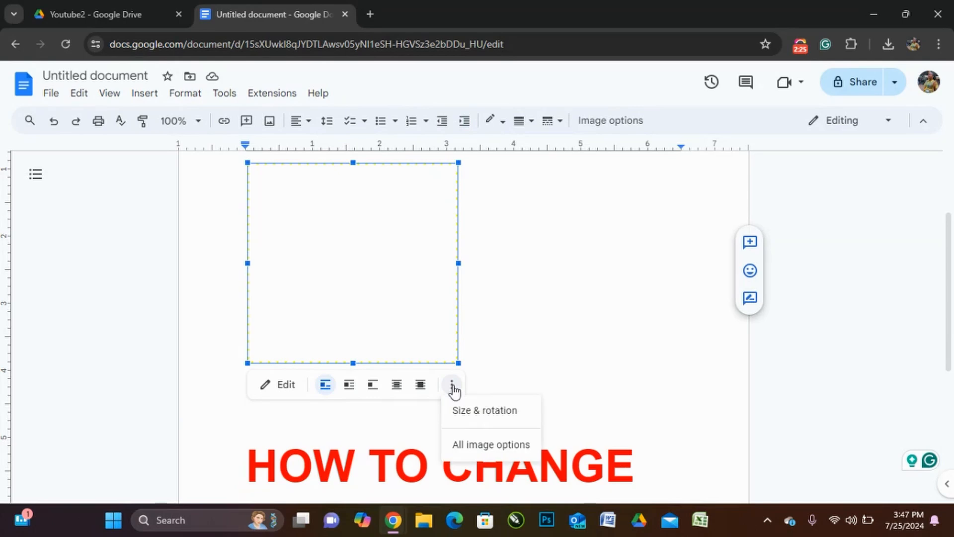
pyautogui.click(477, 446)
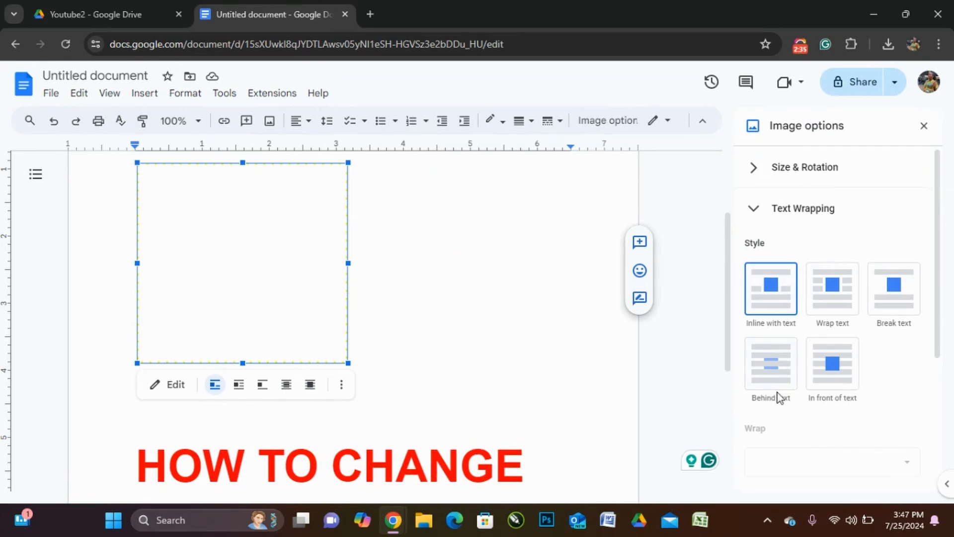
pyautogui.click(925, 124)
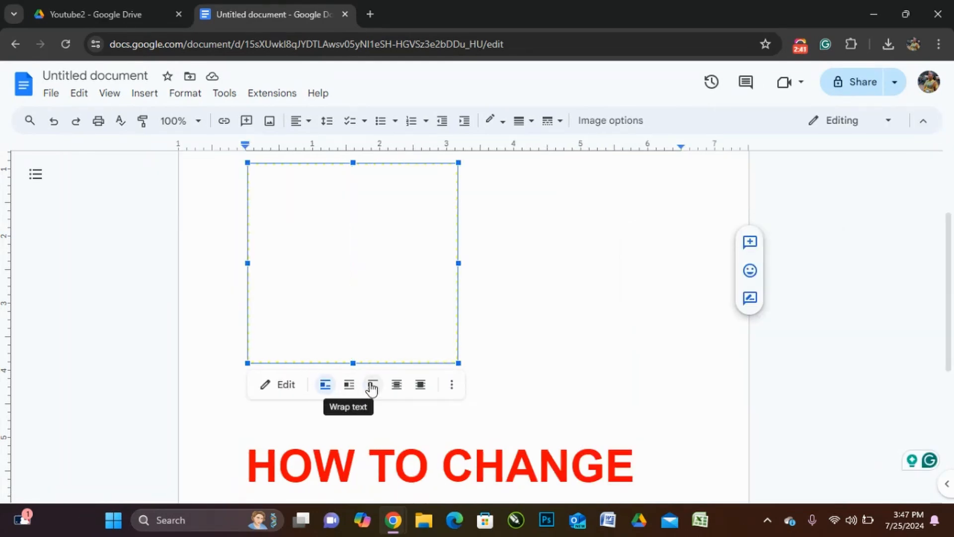
# Place the rectangle drawing behind the text and fix its position on the page.
pyautogui.click(396, 385)
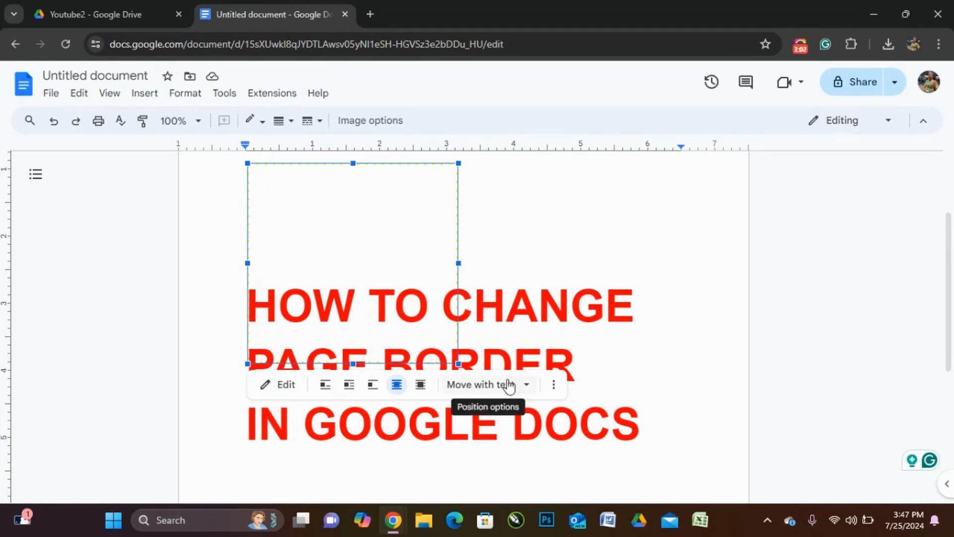
pyautogui.click(525, 390)
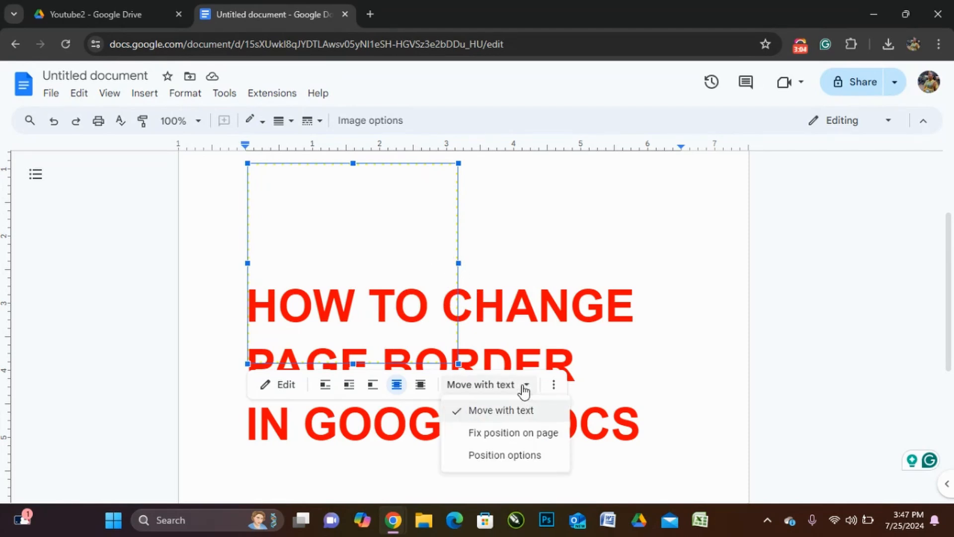
pyautogui.click(521, 433)
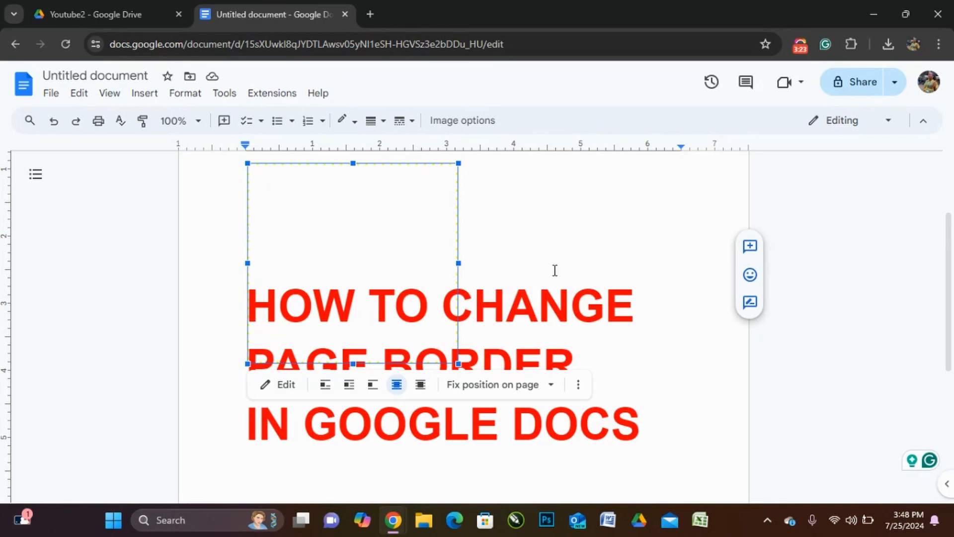
# Stretch the rectangle to about 7 by 5 inches so it frames the whole red heading, and deselect it.
pyautogui.moveTo(461, 264); pyautogui.dragTo(606, 273)
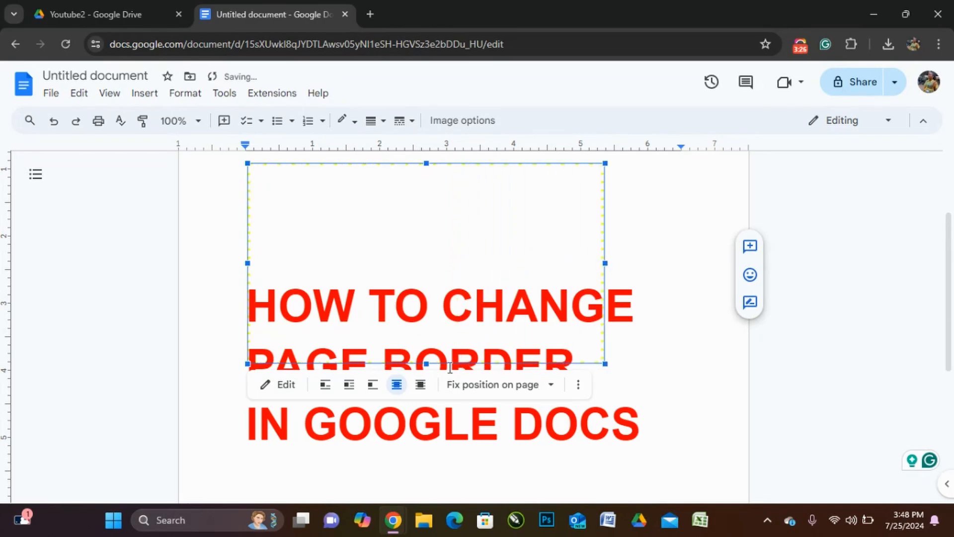
pyautogui.moveTo(426, 374); pyautogui.dragTo(530, 483)
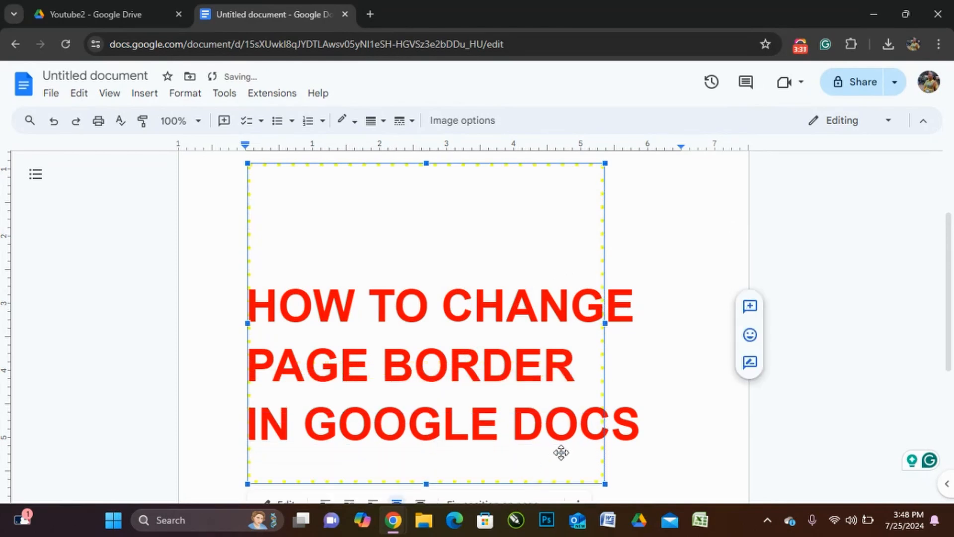
pyautogui.moveTo(603, 323); pyautogui.dragTo(686, 325)
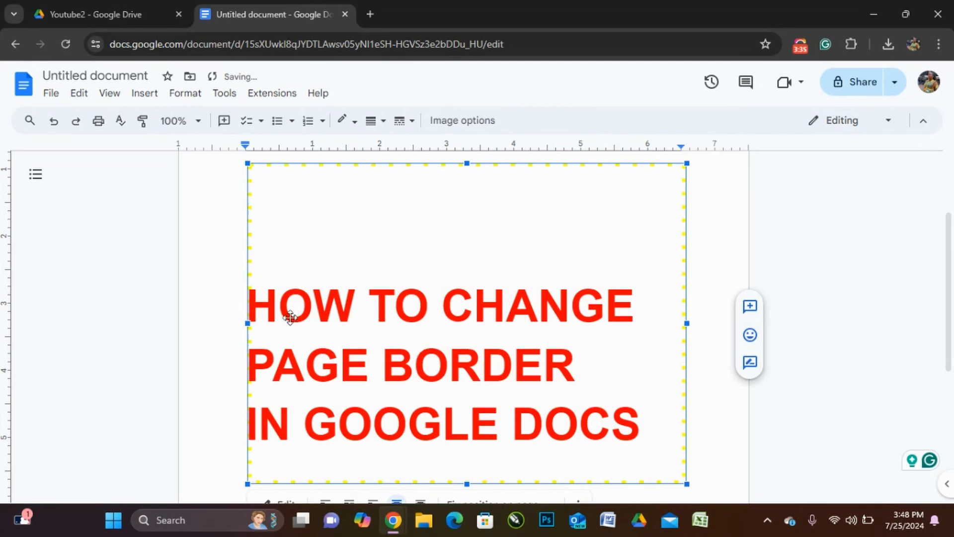
pyautogui.moveTo(247, 324); pyautogui.dragTo(223, 324)
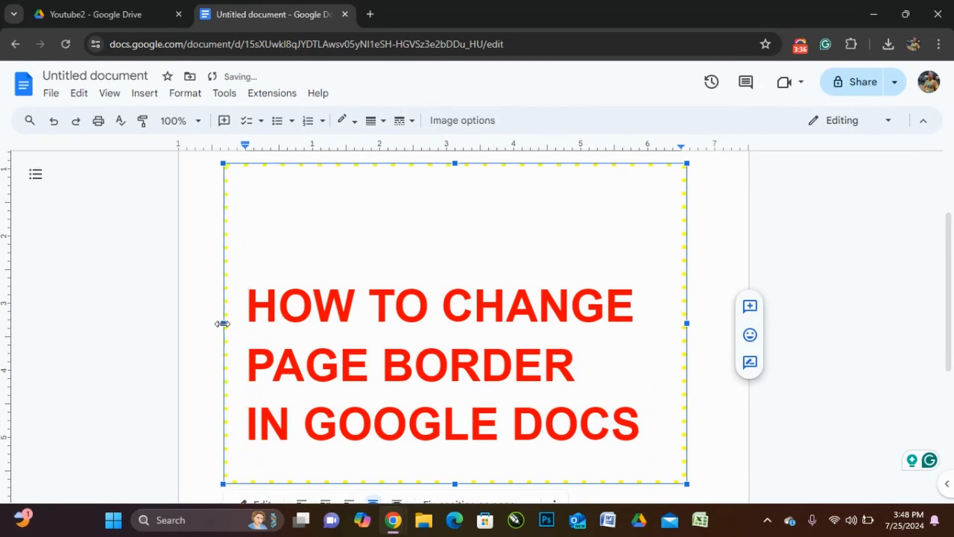
pyautogui.scroll(-1, 364, 344)
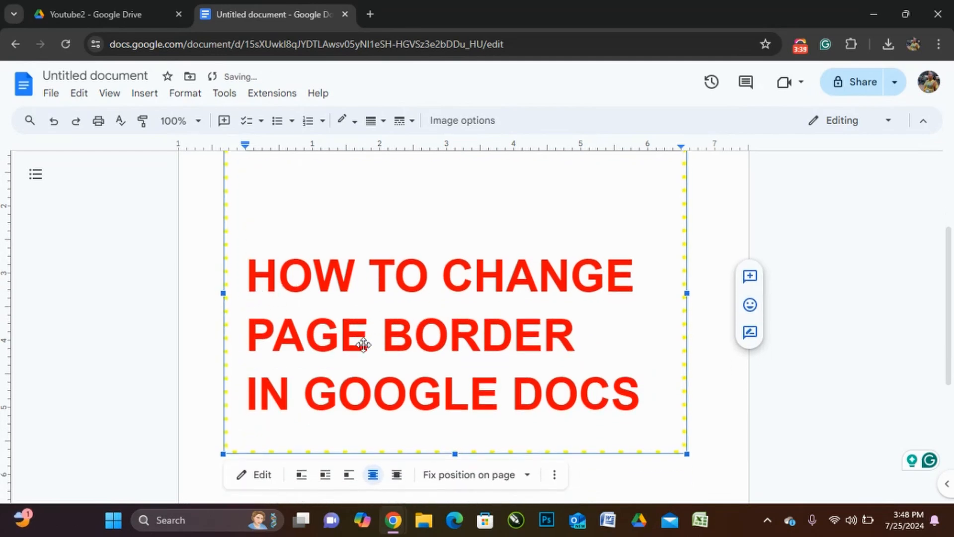
pyautogui.moveTo(457, 453); pyautogui.dragTo(456, 471)
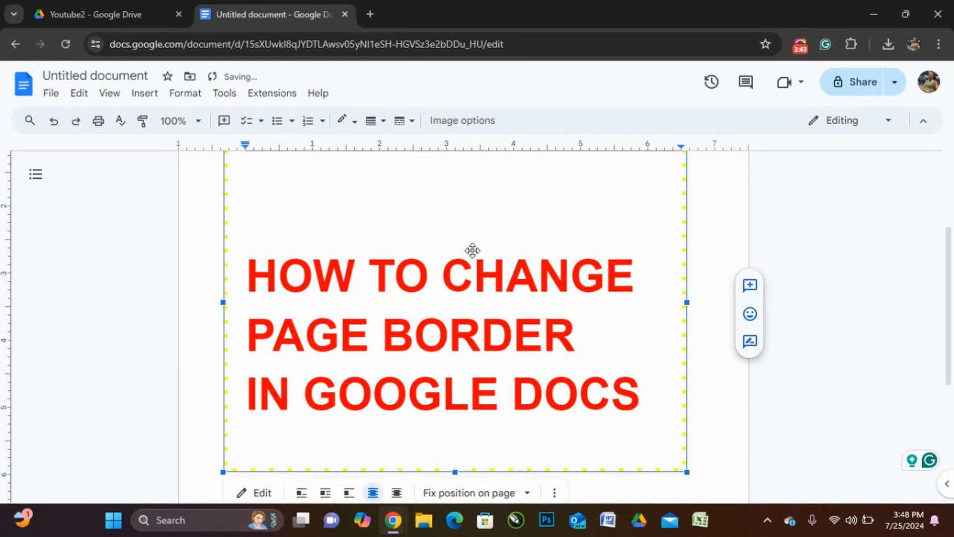
pyautogui.scroll(1, 472, 251)
pyautogui.scroll(-1, 473, 249)
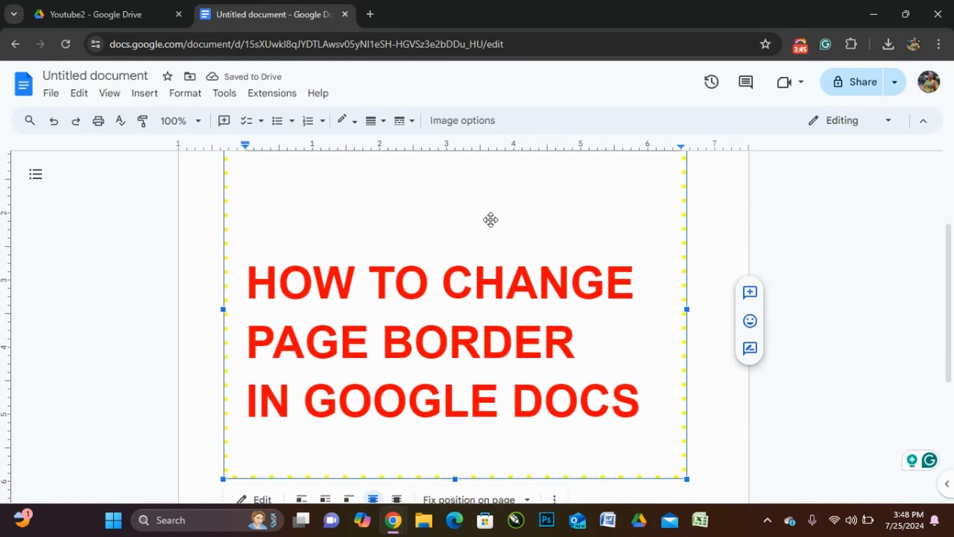
pyautogui.click(732, 200)
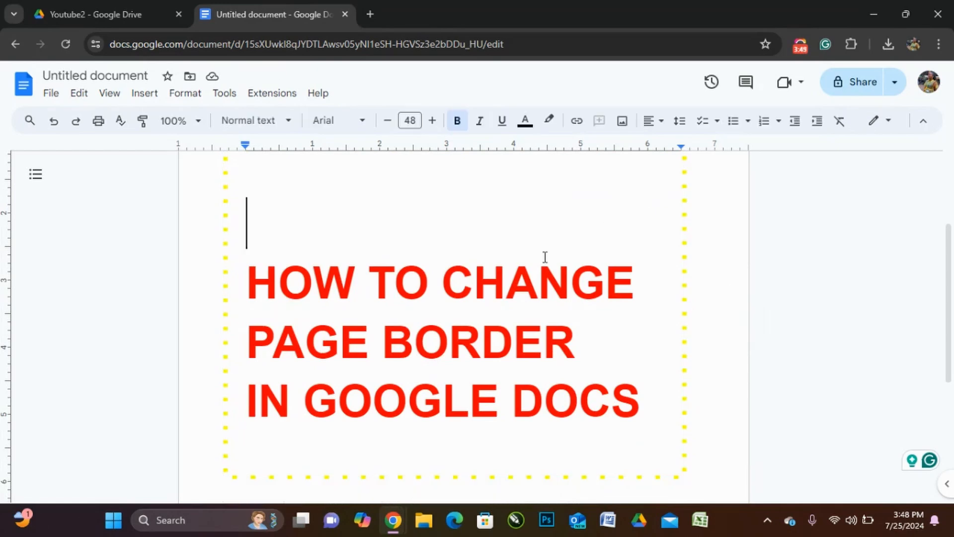
# Examine the yellow dotted border around the heading from its upper edge to its lower edge.
pyautogui.scroll(-2, 464, 296)
pyautogui.scroll(3, 464, 296)
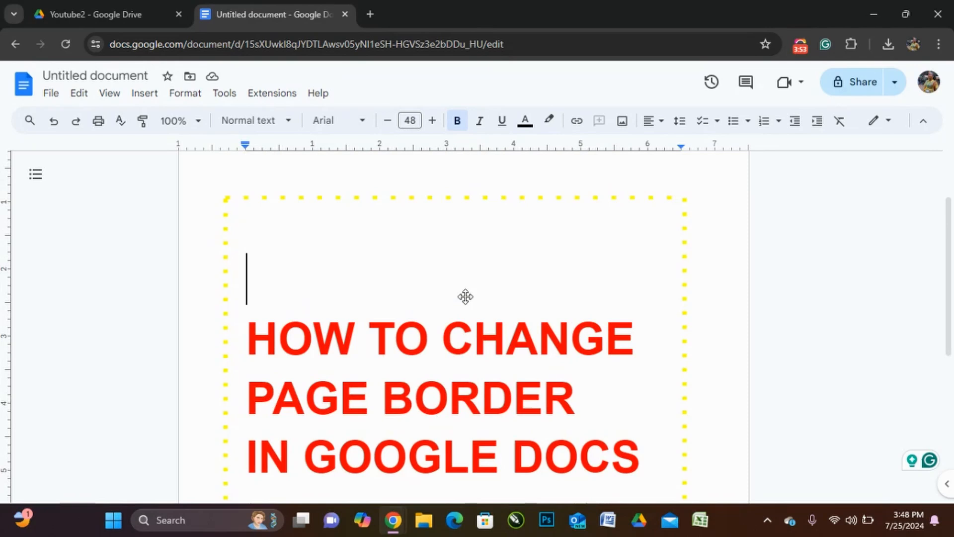
pyautogui.scroll(-3, 465, 297)
pyautogui.scroll(1, 465, 297)
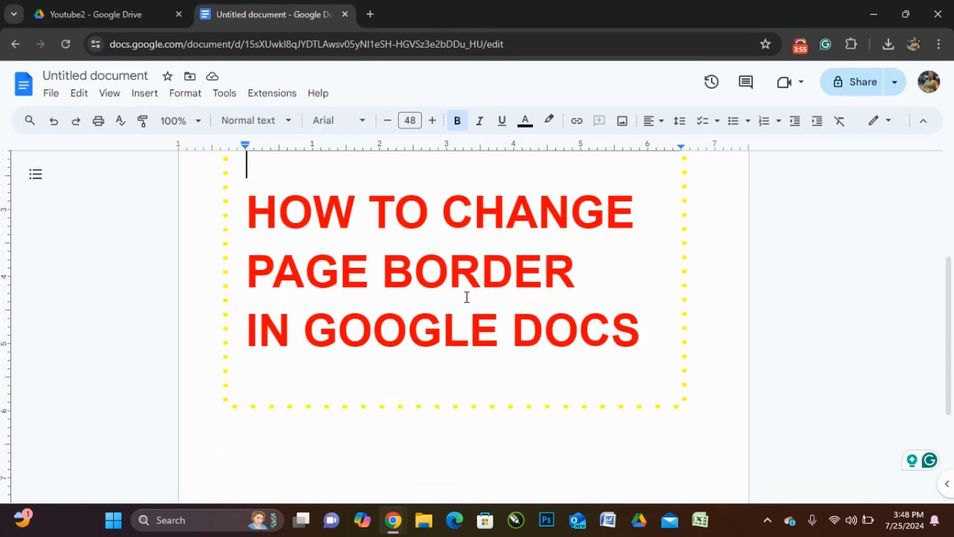
pyautogui.scroll(3, 466, 297)
pyautogui.scroll(-2, 465, 296)
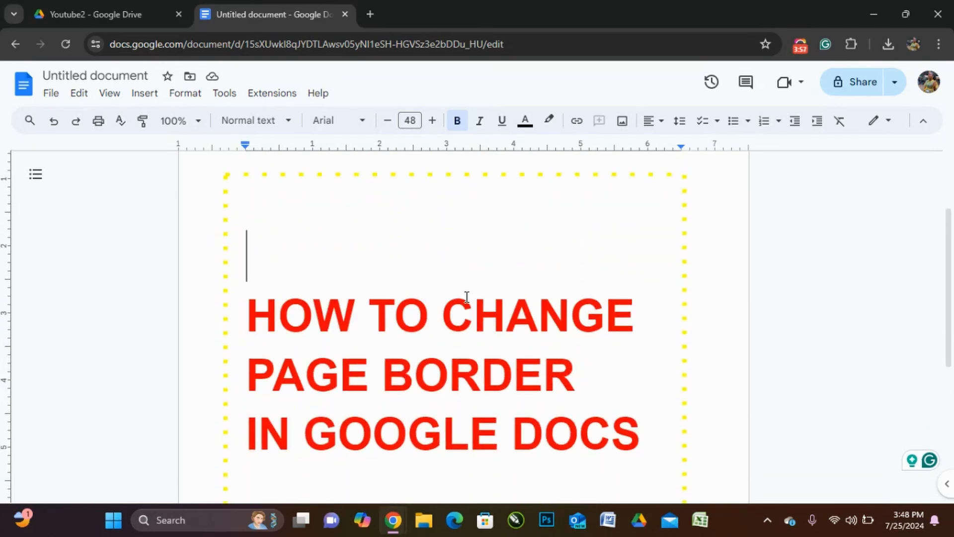
pyautogui.scroll(-1, 466, 296)
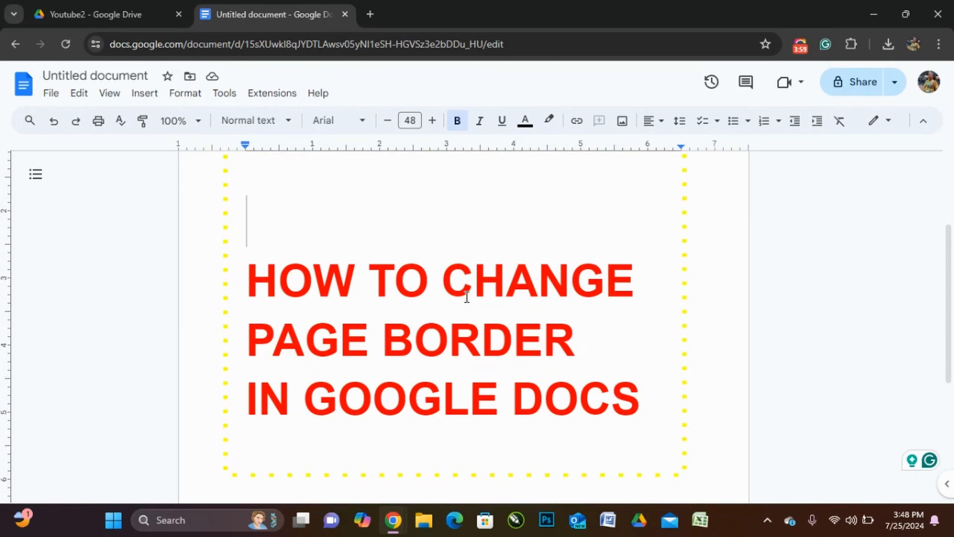